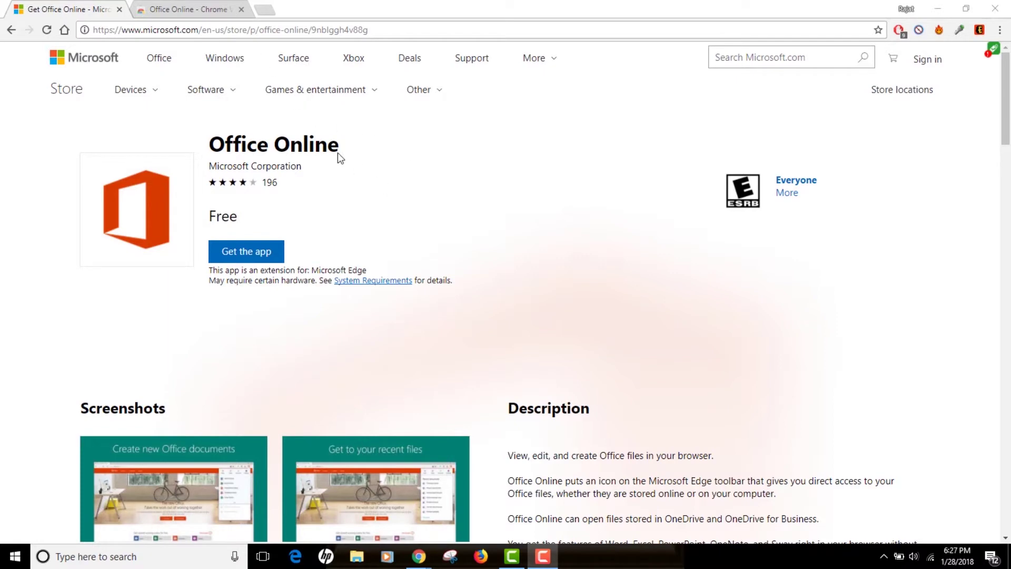
Step: Switch to the Chrome Web Store tab showing the Office Online extension page
click(199, 9)
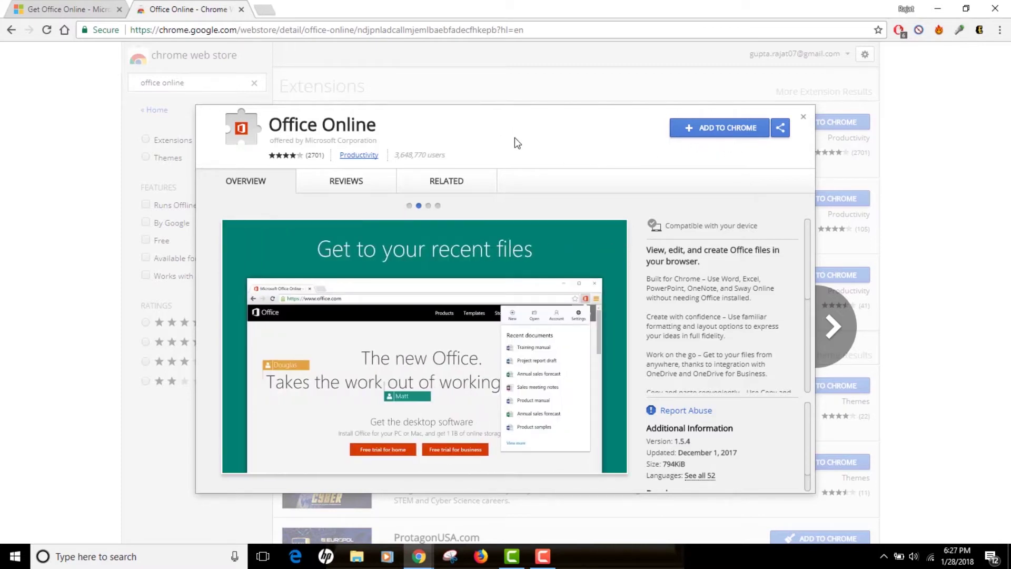
Step: Add Microsoft Corporation's Office Online extension to Chrome and confirm Add extension
drag(346, 125, 270, 125)
click(392, 142)
drag(392, 141, 306, 143)
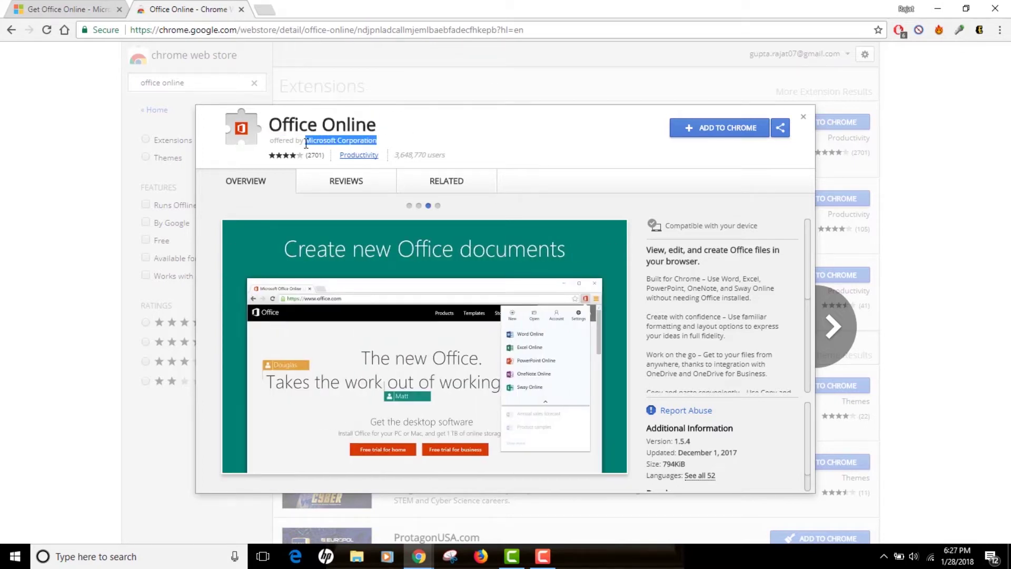
click(714, 135)
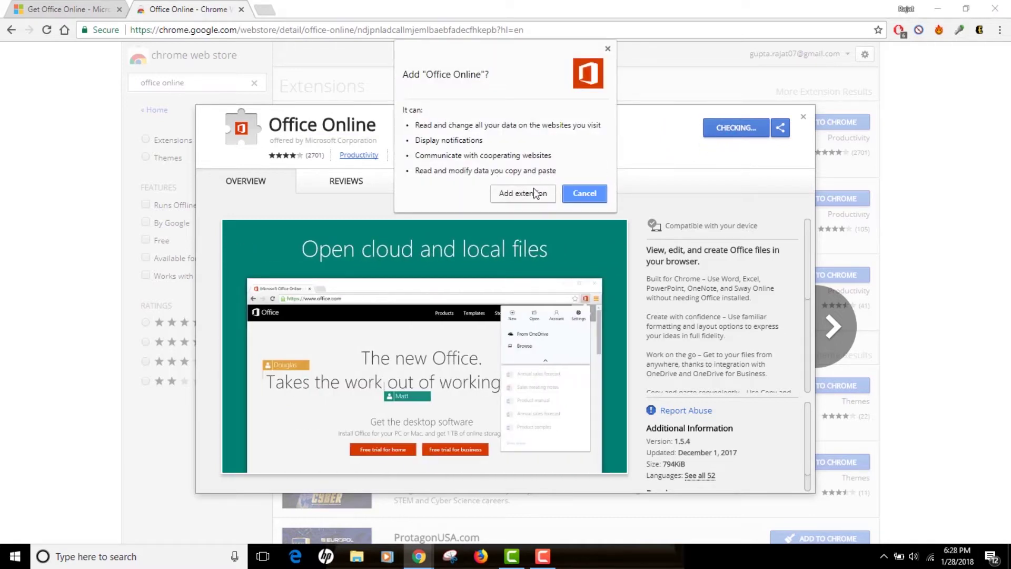
click(533, 193)
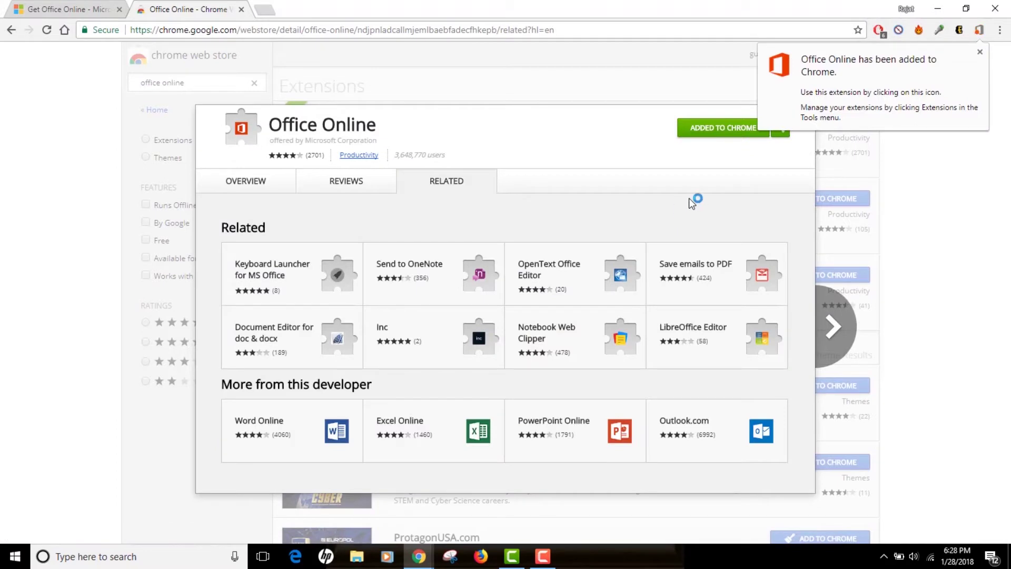
Step: Sign in to Office Online with a Microsoft account and grant access to account info and OneDrive
click(745, 158)
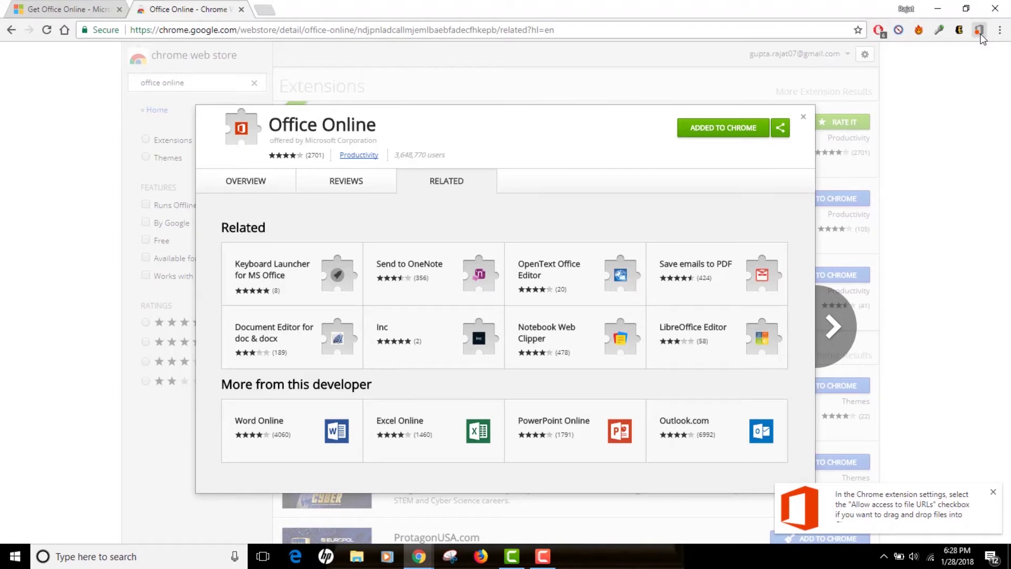
click(960, 125)
click(979, 29)
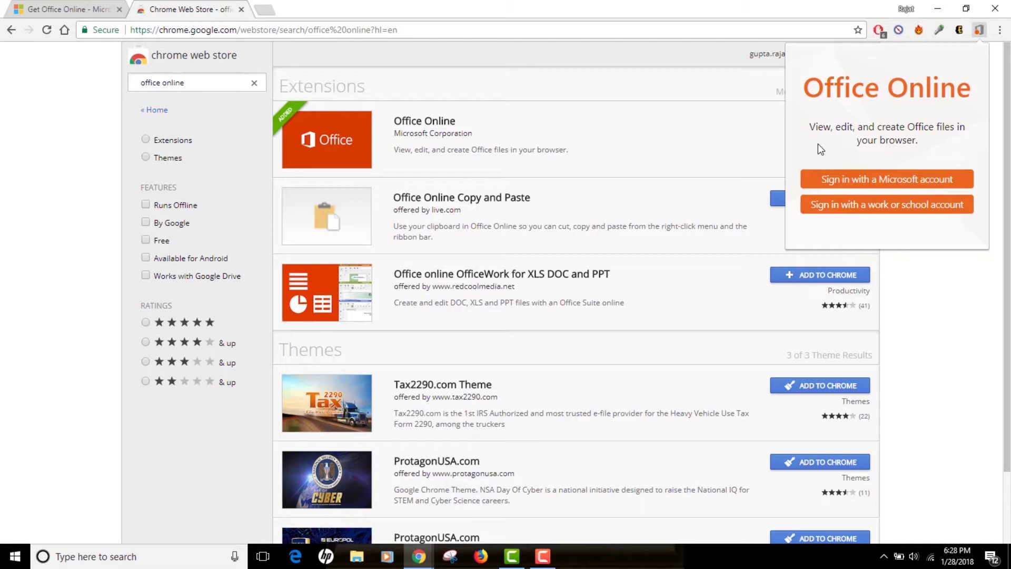
click(853, 180)
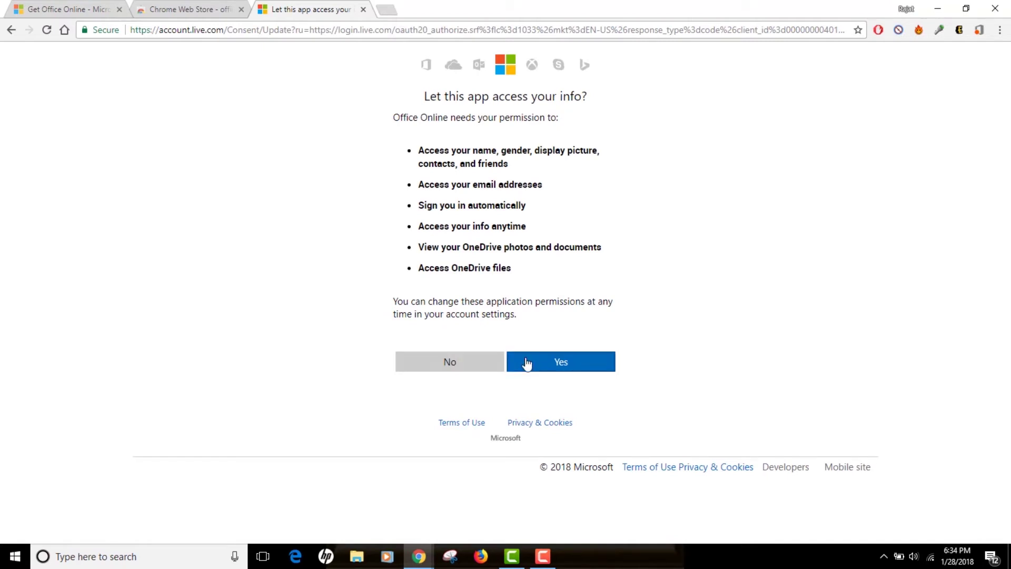
click(528, 363)
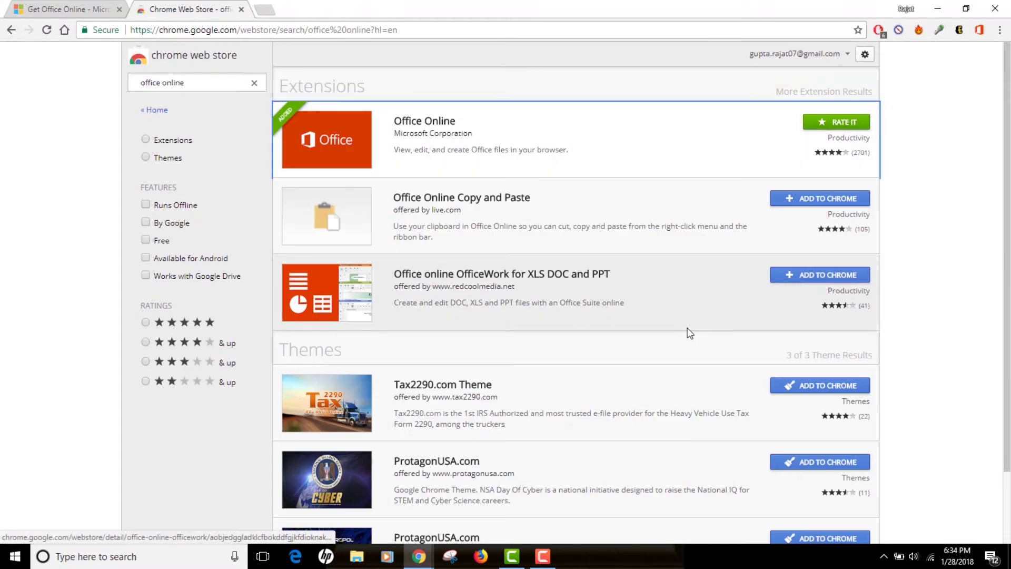
click(979, 34)
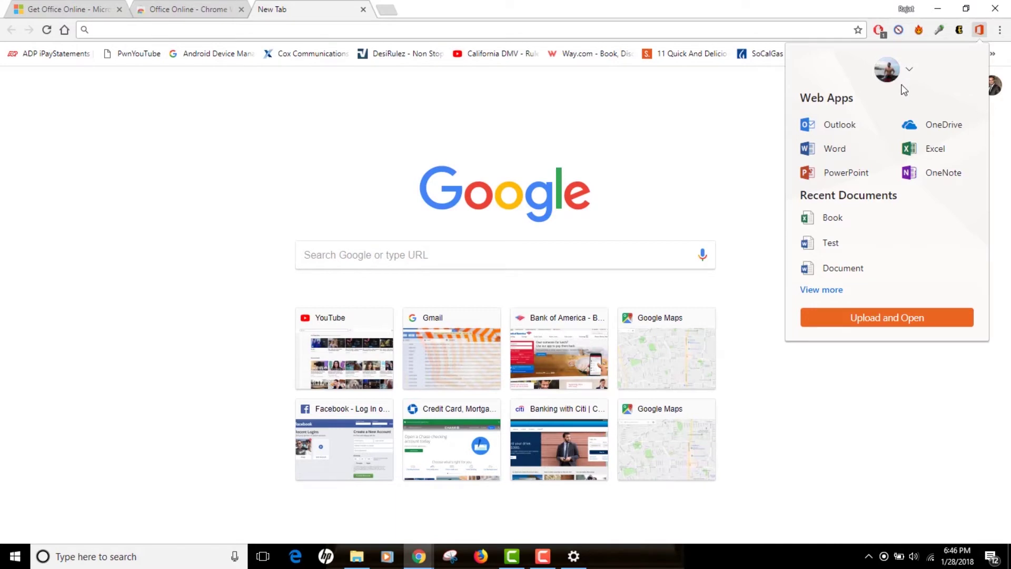
Step: Review the signed-in account details, then launch Word Online from the Web Apps list
click(910, 70)
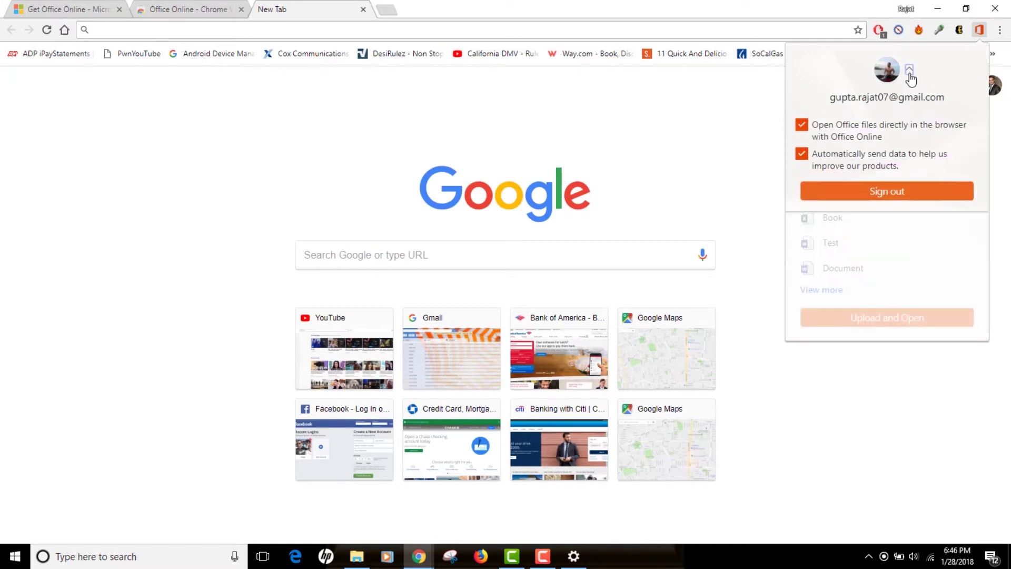
click(910, 71)
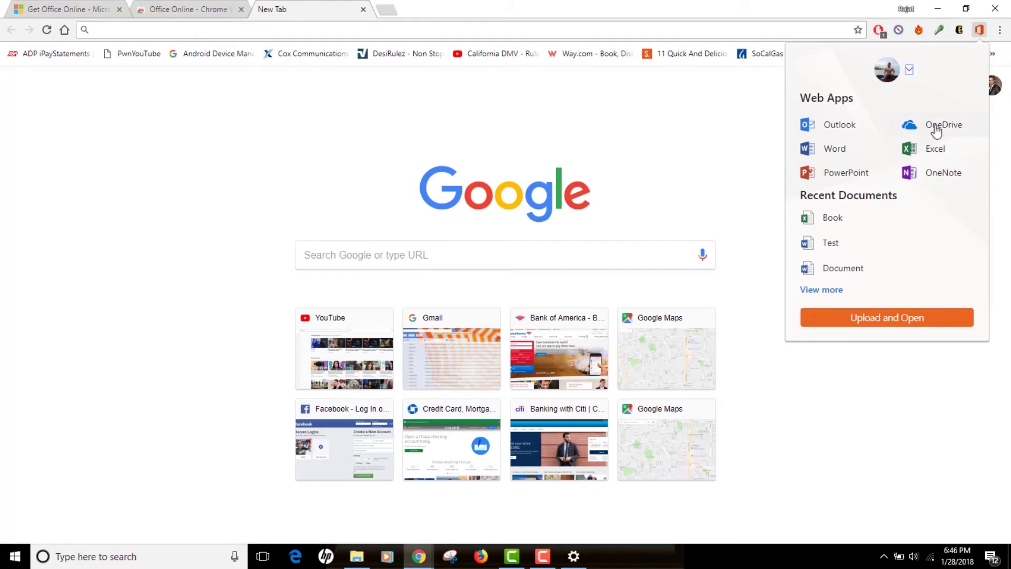
click(841, 153)
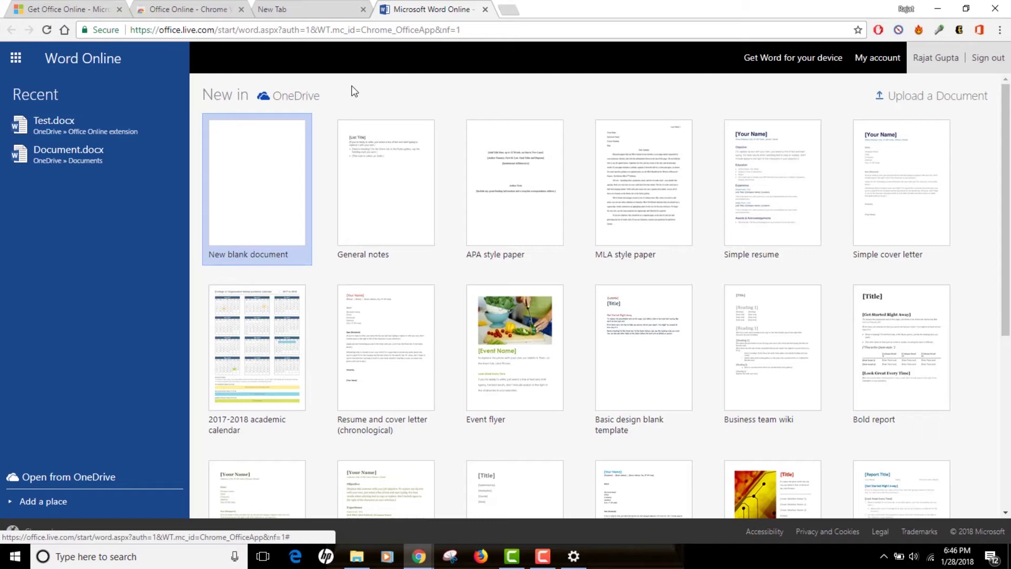
Step: Create a blank Word document with a one-line greeting, then choose File > Save As > Download a Copy
click(267, 168)
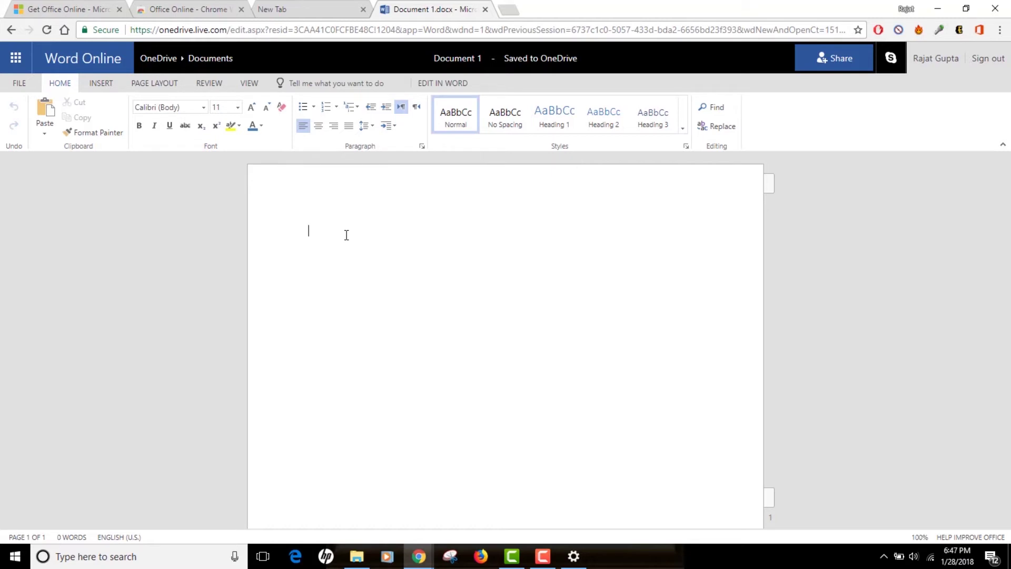
text(Hi This is Rajat)
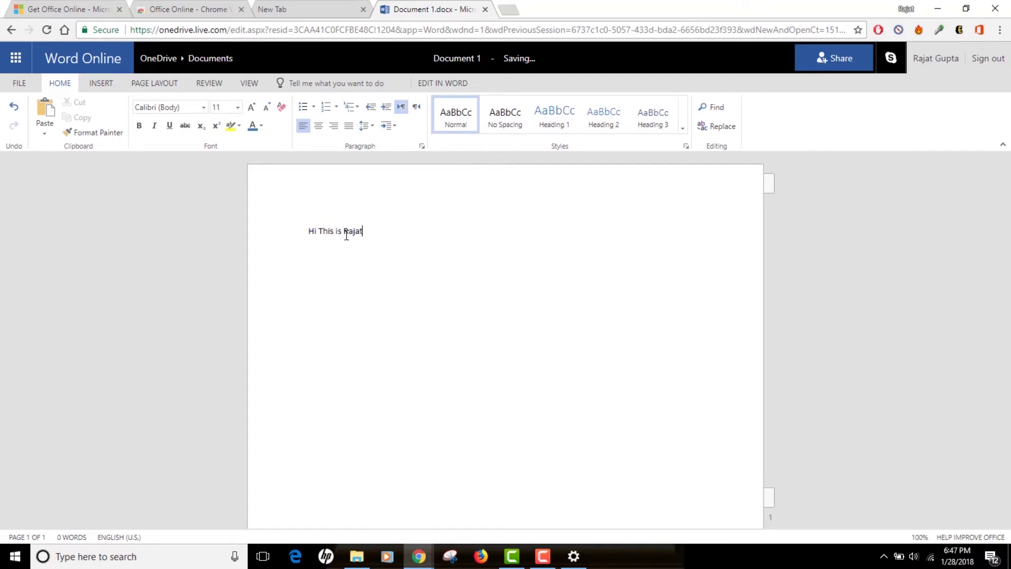
click(19, 84)
click(26, 196)
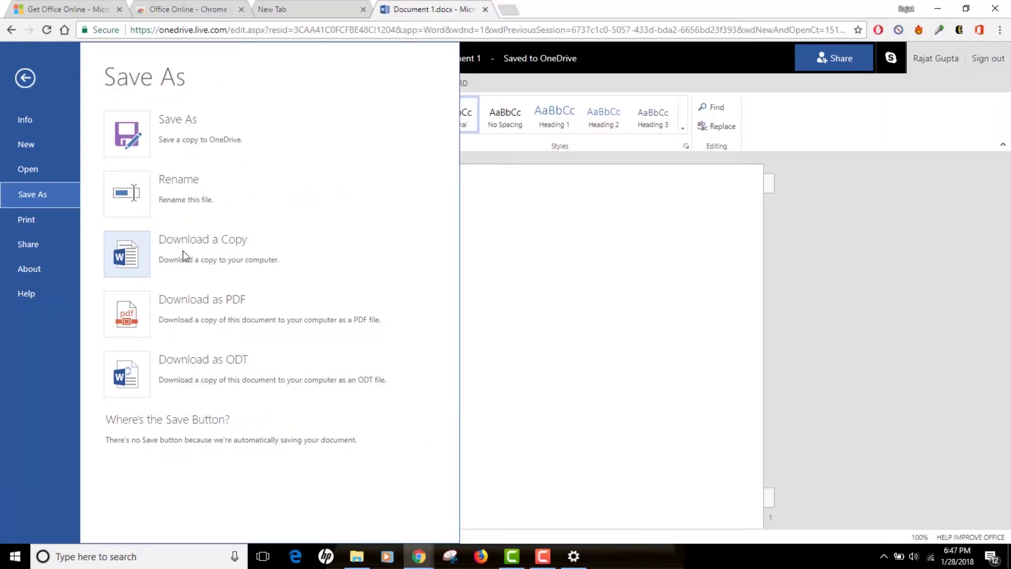
click(182, 251)
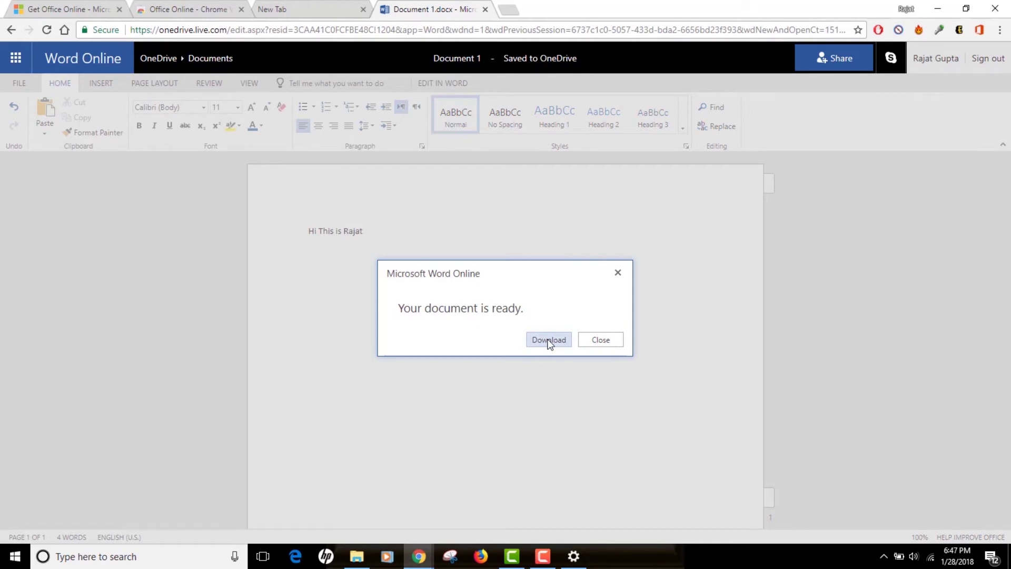
Step: Download Document 1.docx but cancel the local Save As dialog, then reopen the Office Online panel
click(549, 341)
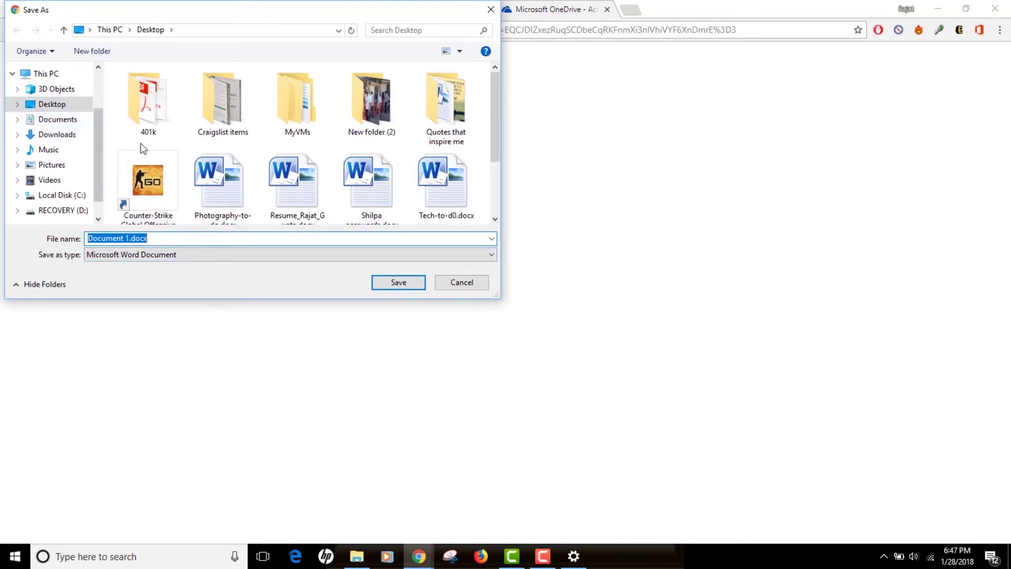
click(450, 284)
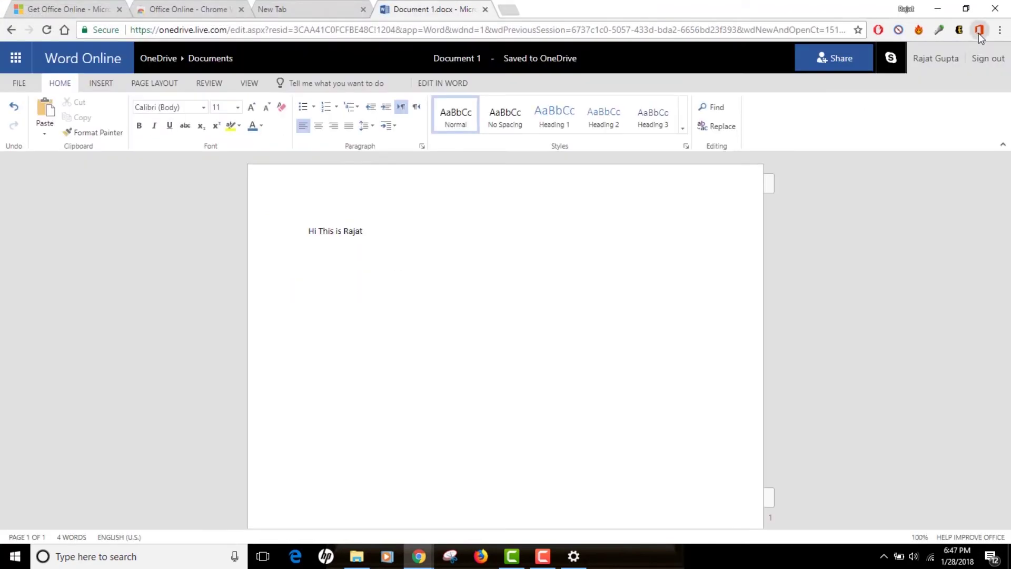
click(978, 31)
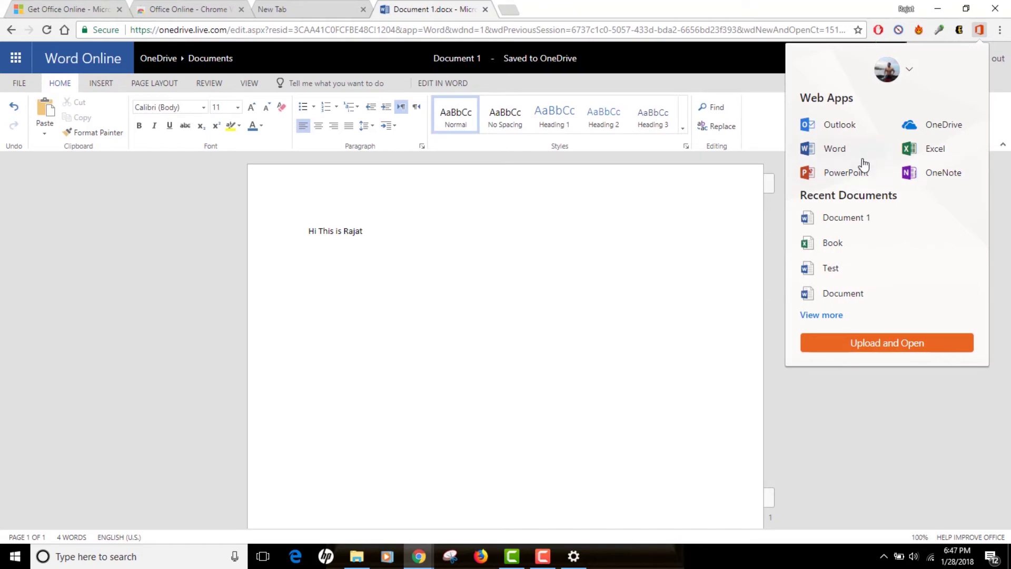
Step: Upload Test.docx from the Desktop with Upload and Open, opening it as Test 1.docx
click(879, 345)
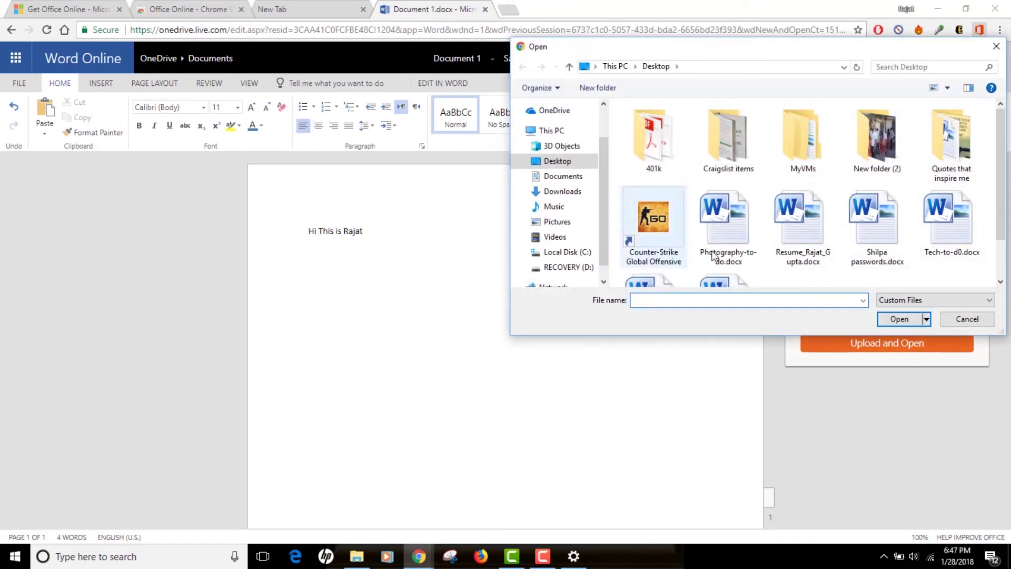
scroll(795, 271, down, 1)
click(676, 279)
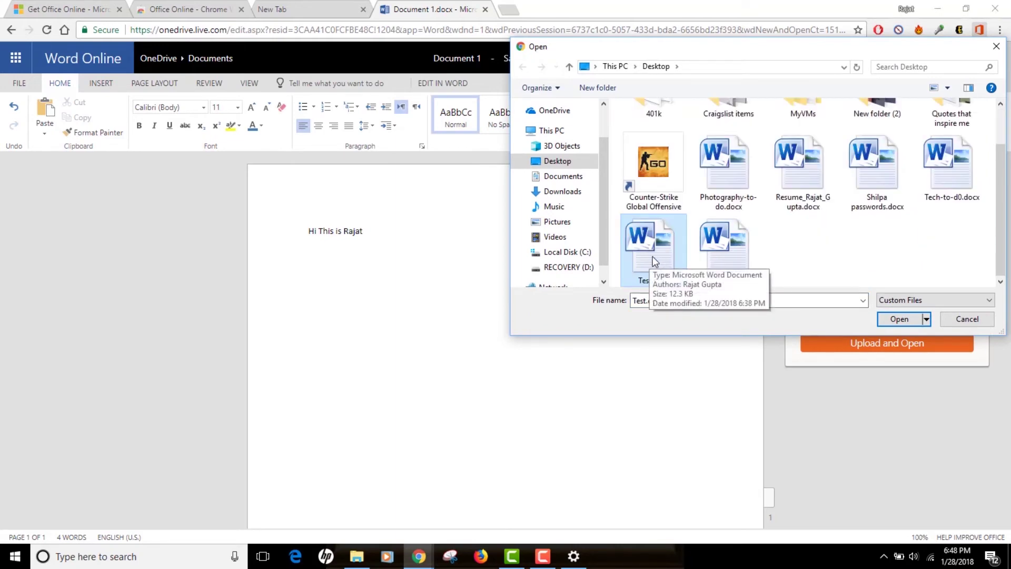
click(900, 319)
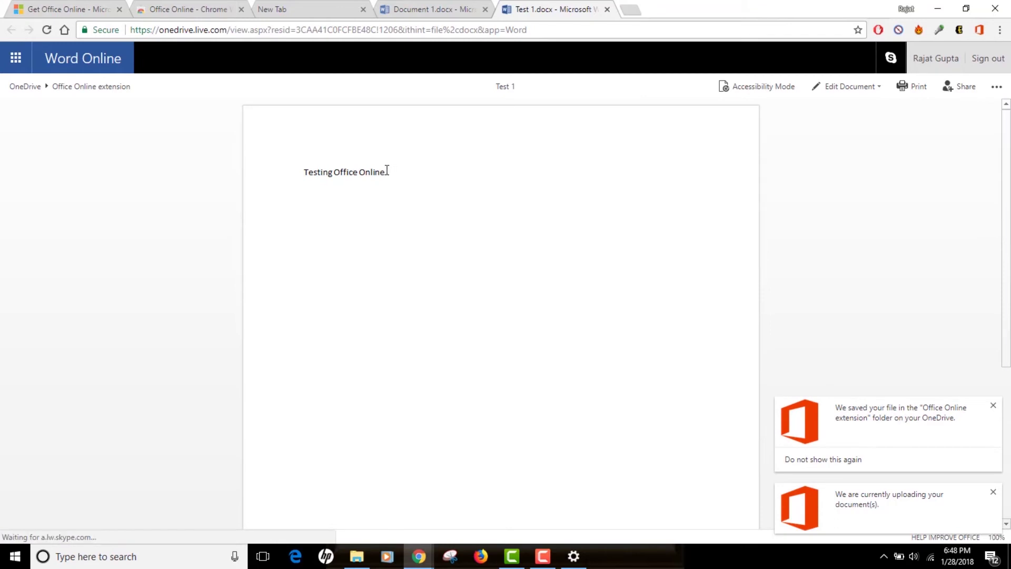
drag(390, 173, 304, 172)
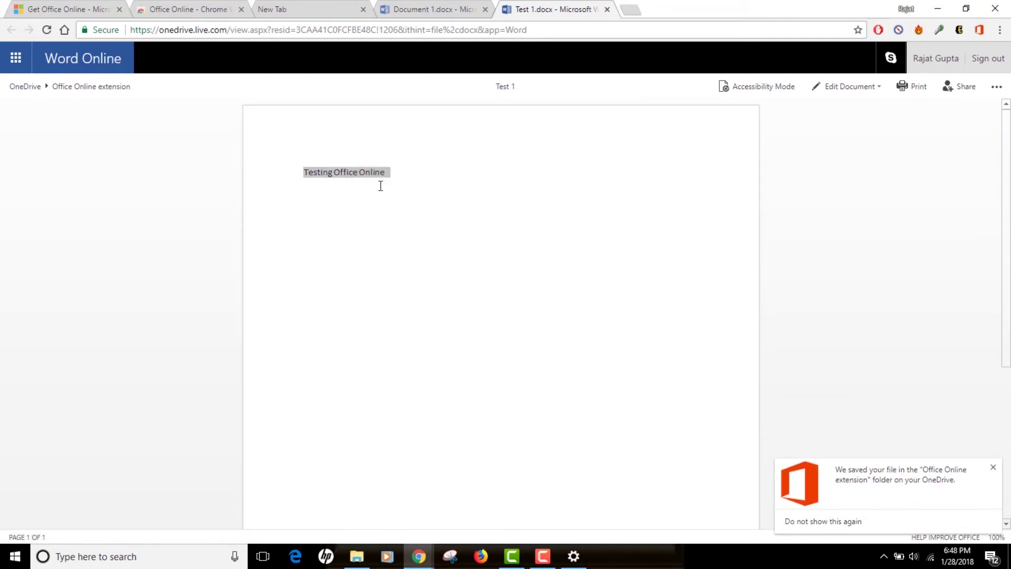
click(444, 210)
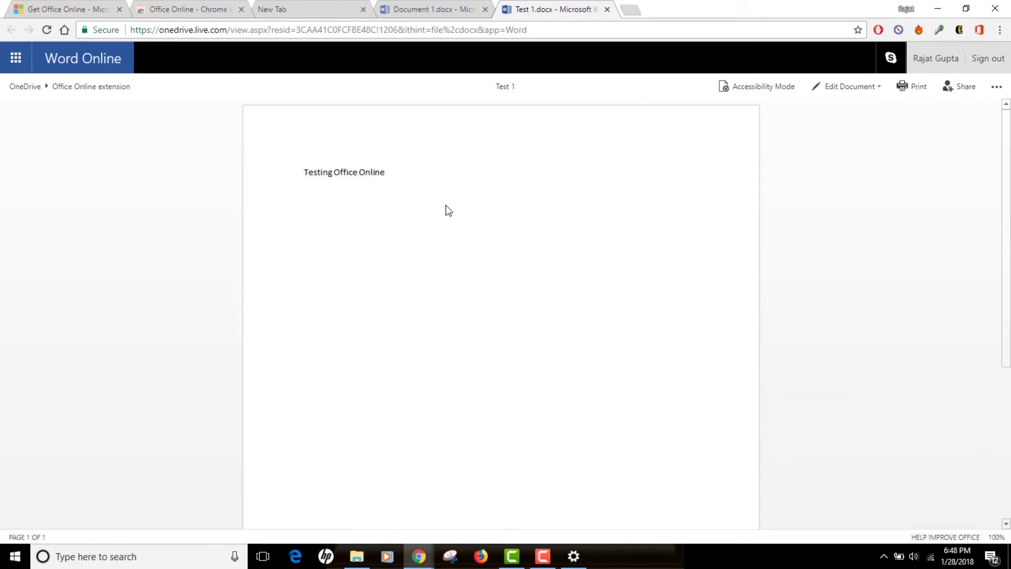
Step: Edit Test 1 in the browser, review the Save As options, then launch Excel Online
click(879, 87)
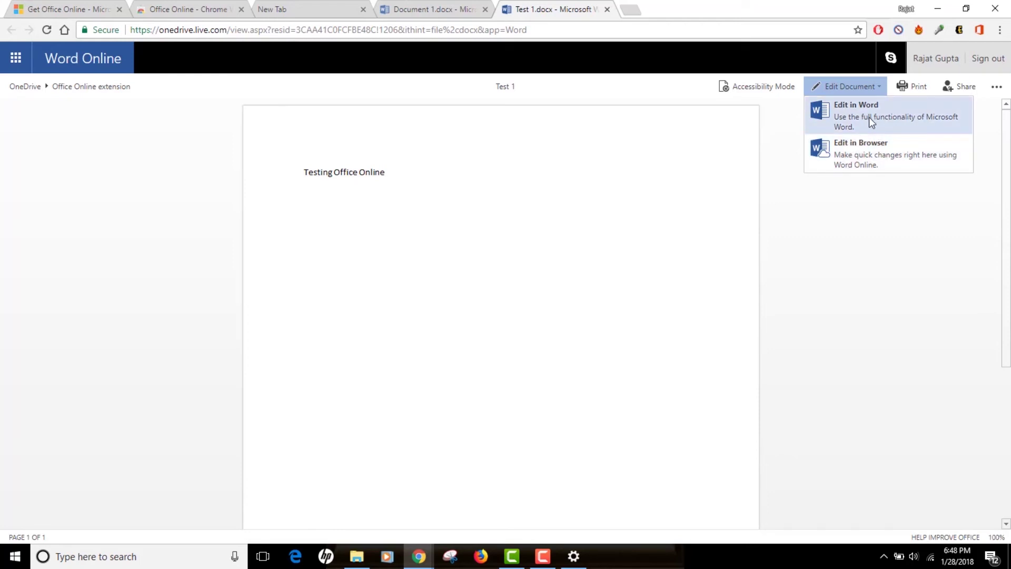
click(847, 153)
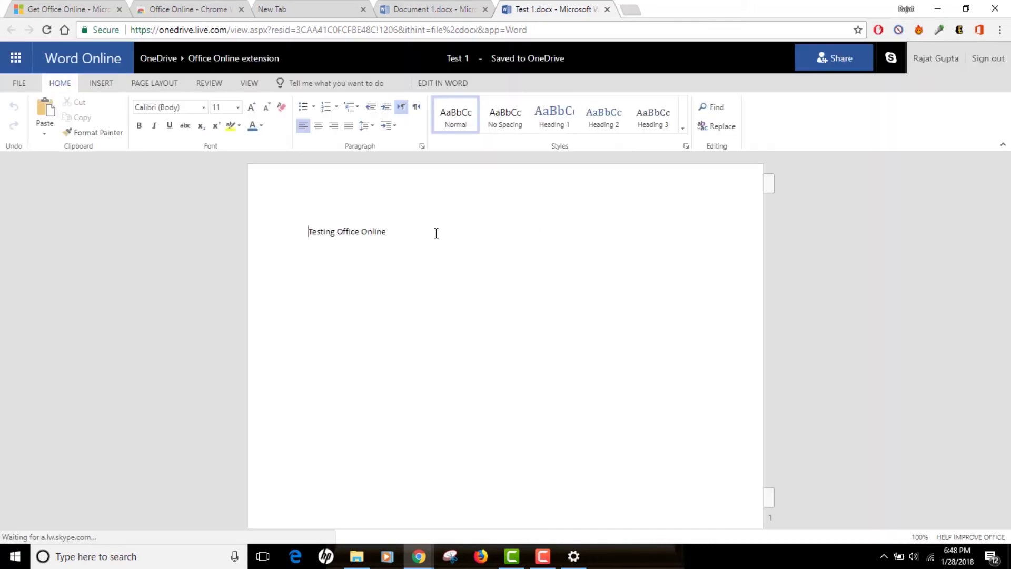
click(19, 83)
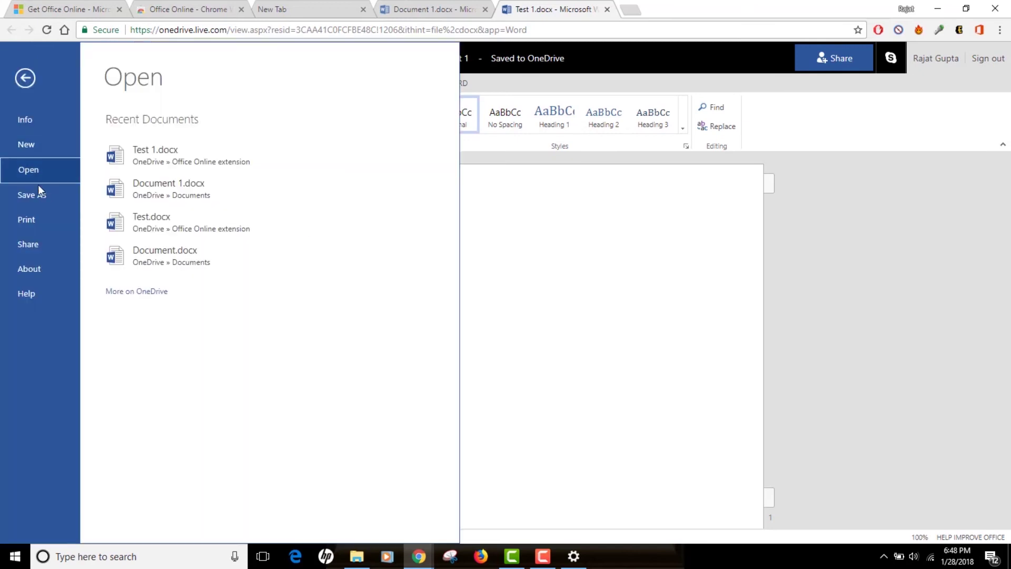
click(40, 195)
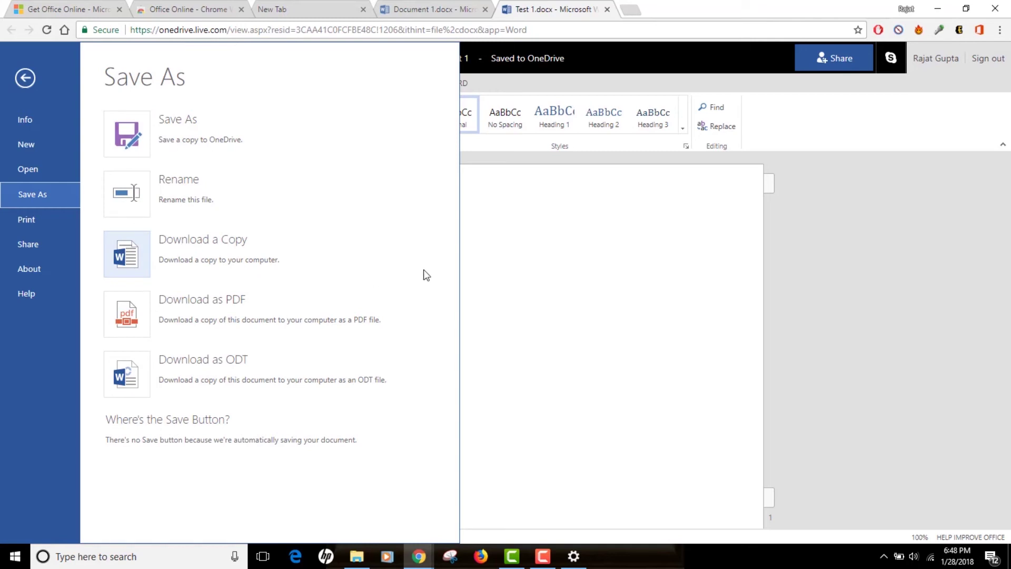
click(596, 237)
click(979, 30)
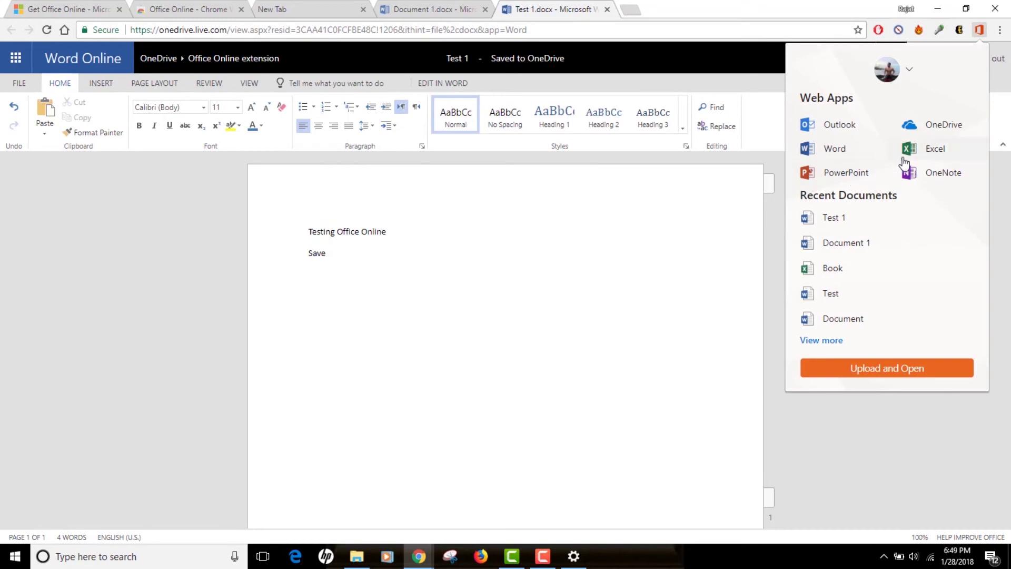
click(912, 158)
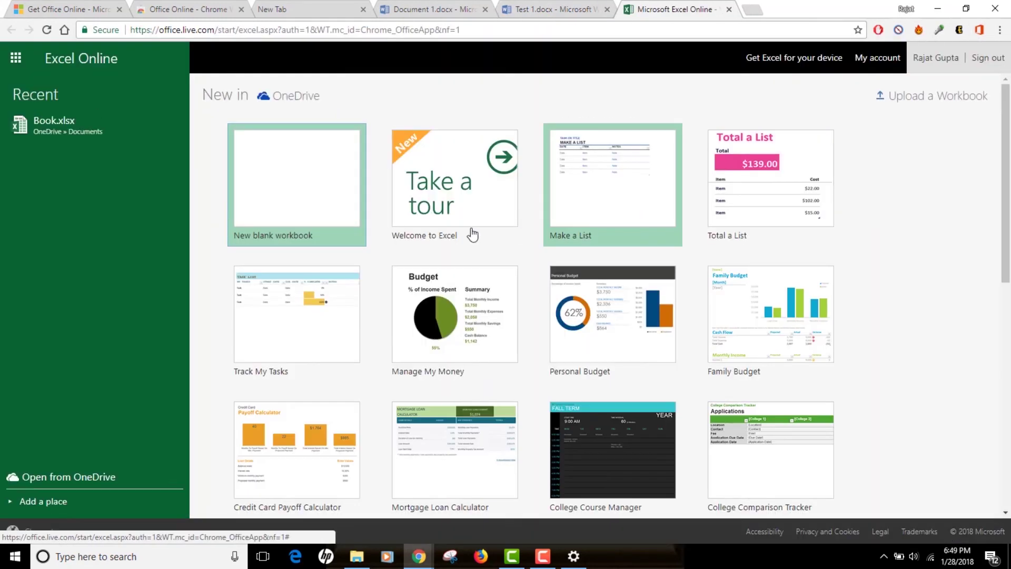
Step: Create a new blank workbook with 'cell 1' in A1 and 'Cell 2' in B1
click(308, 196)
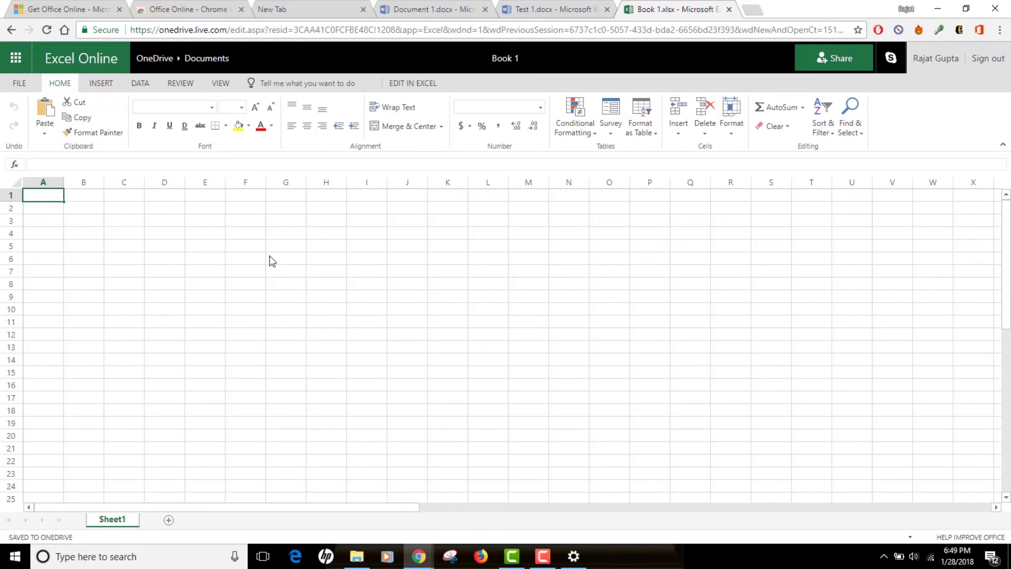
text(cell 1)
key(Tab)
text(Cell 2)
key(Return)
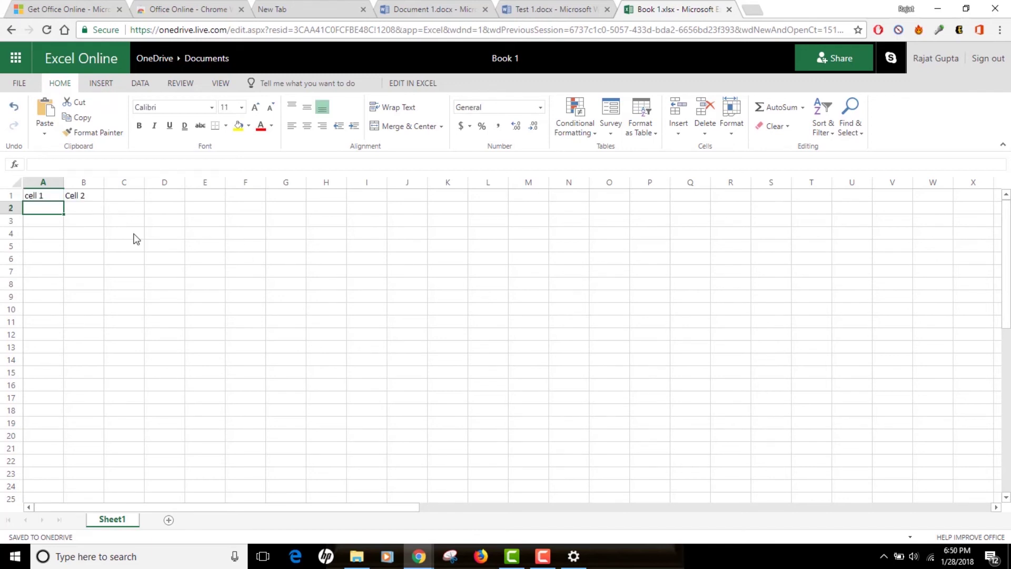
click(19, 83)
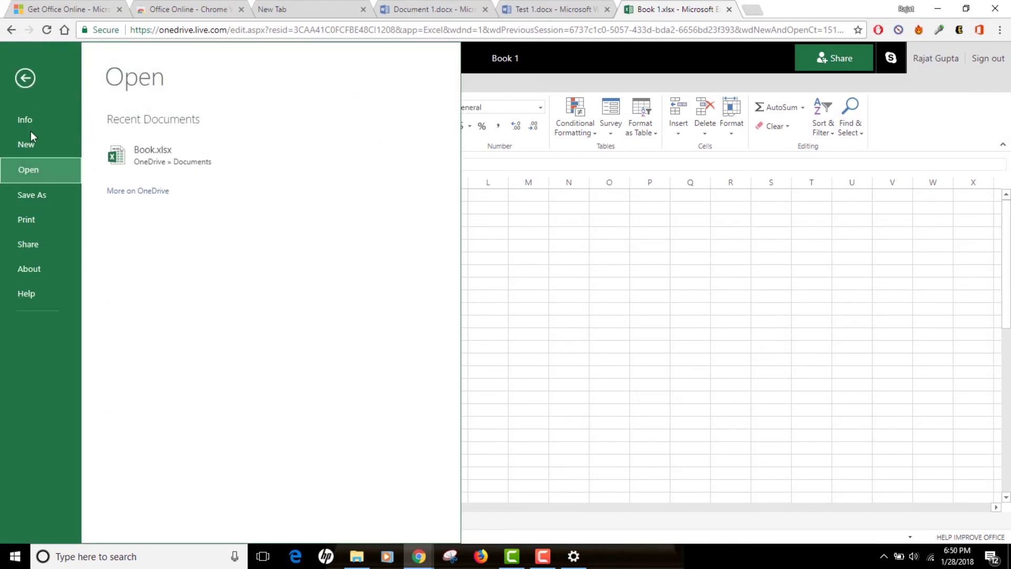
Step: Download a copy of Book 1.xlsx to the Desktop and return to the Chrome Web Store tab
click(35, 201)
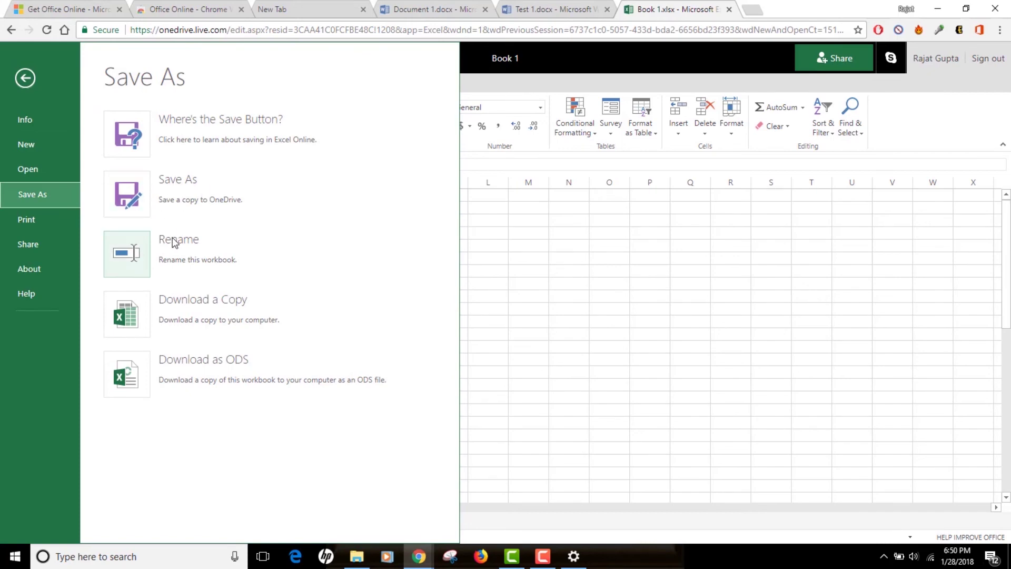
click(122, 312)
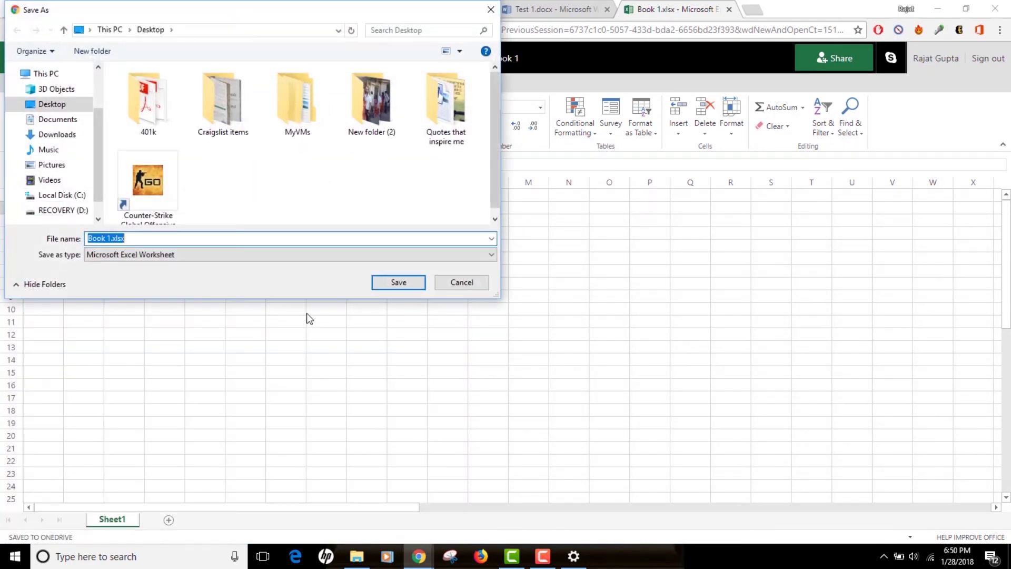
click(399, 280)
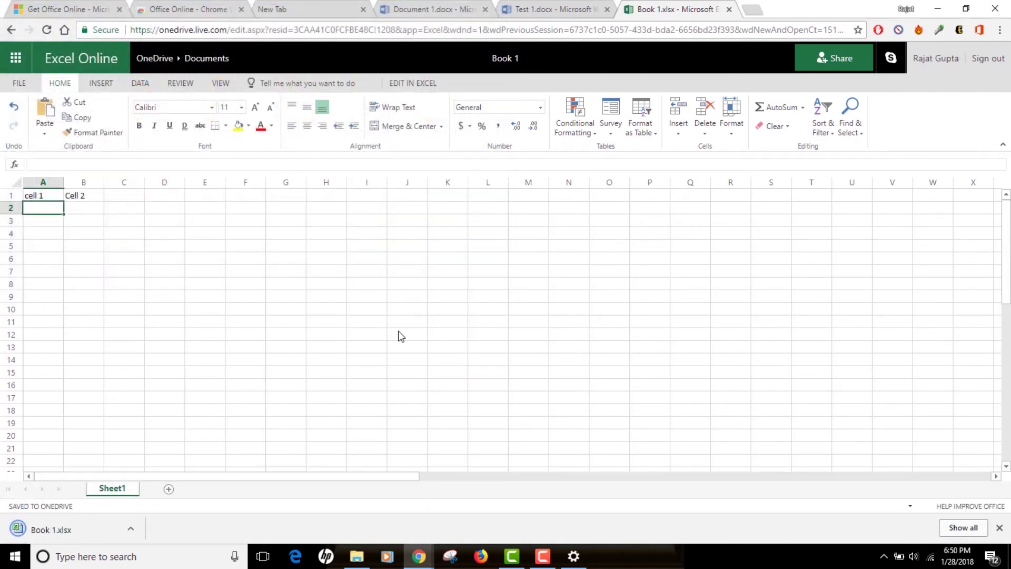
click(169, 8)
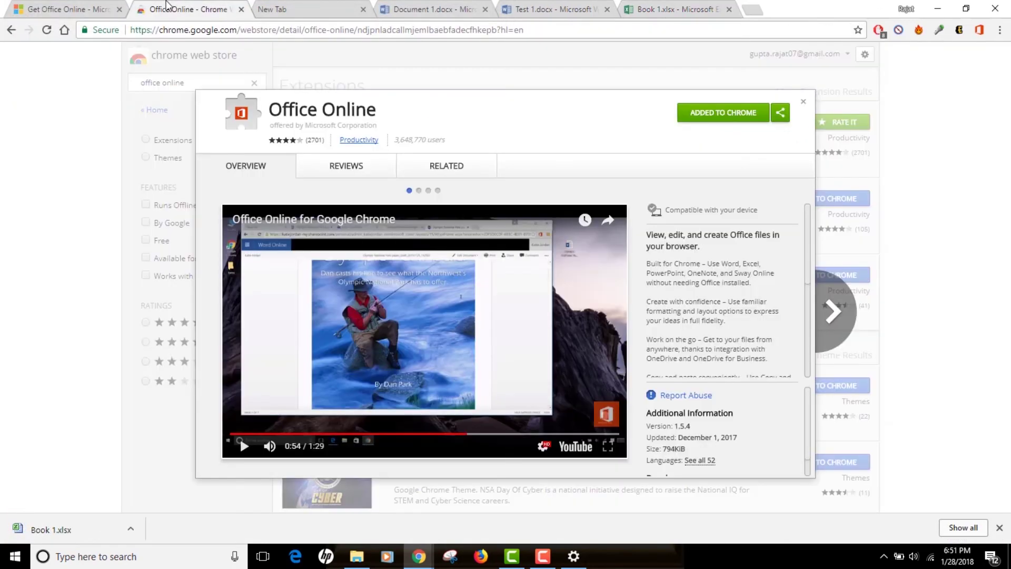
Step: Show Office Online's related extensions and start adding the Word Online extension to Chrome
click(461, 166)
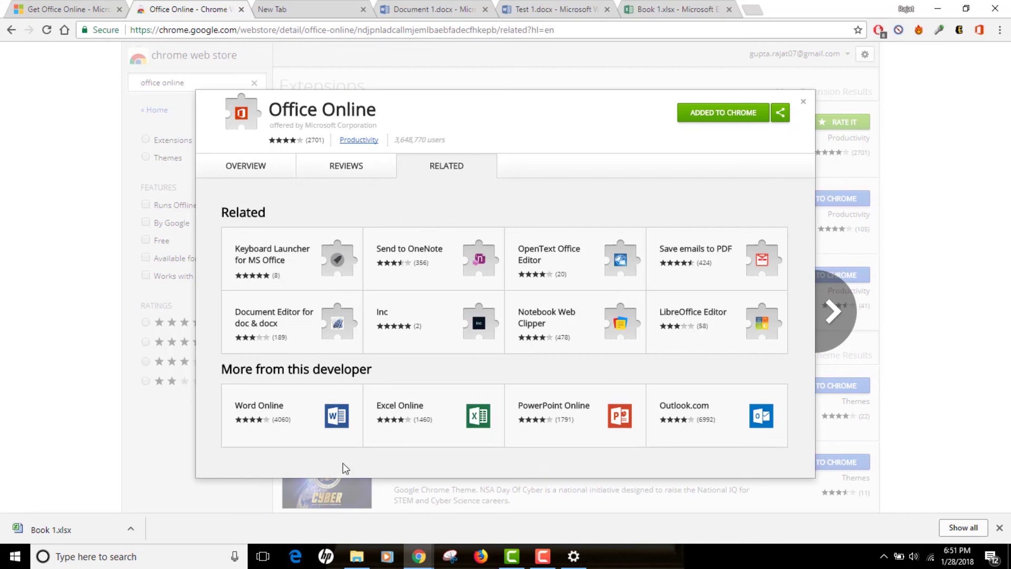
mouse_move(306, 453)
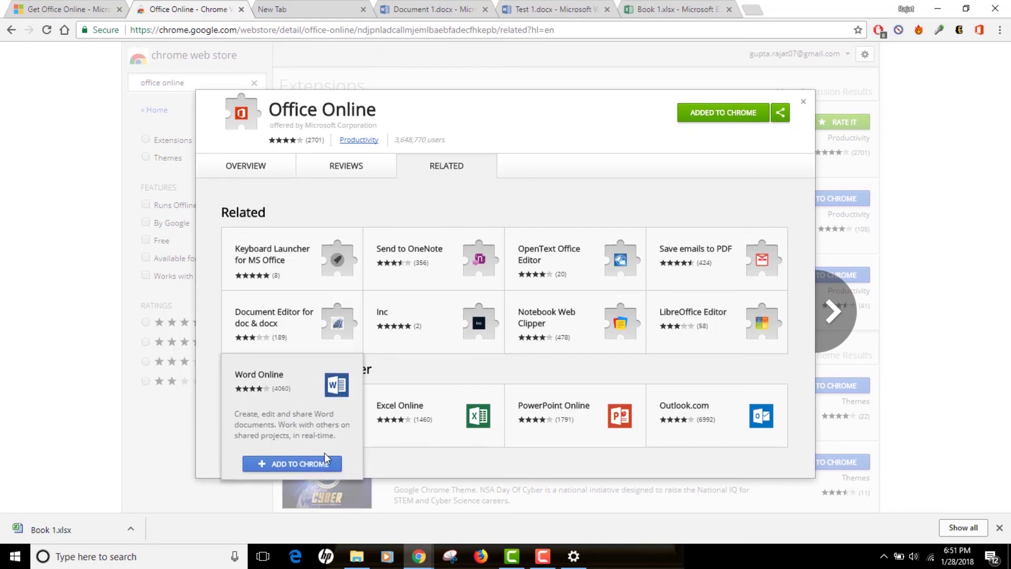
click(297, 464)
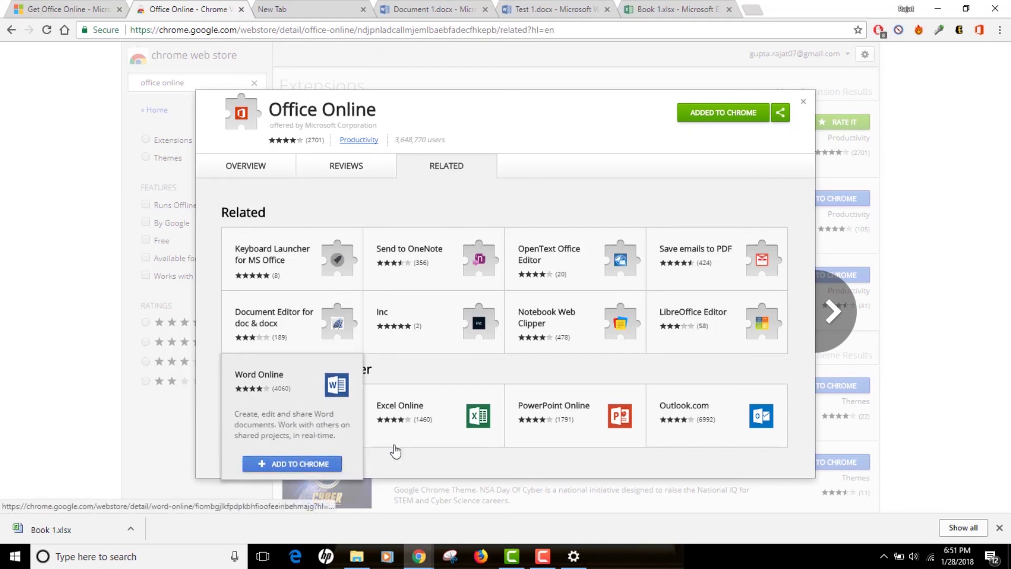